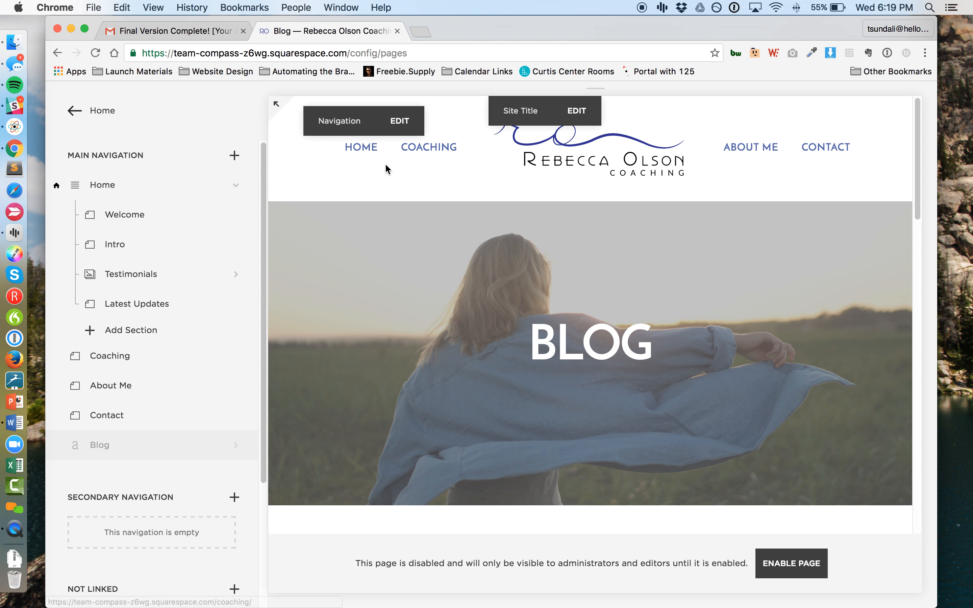
Step: Create a new post in the Blog page titled "Test Post" with the body text "Bla bla bla"
click(127, 458)
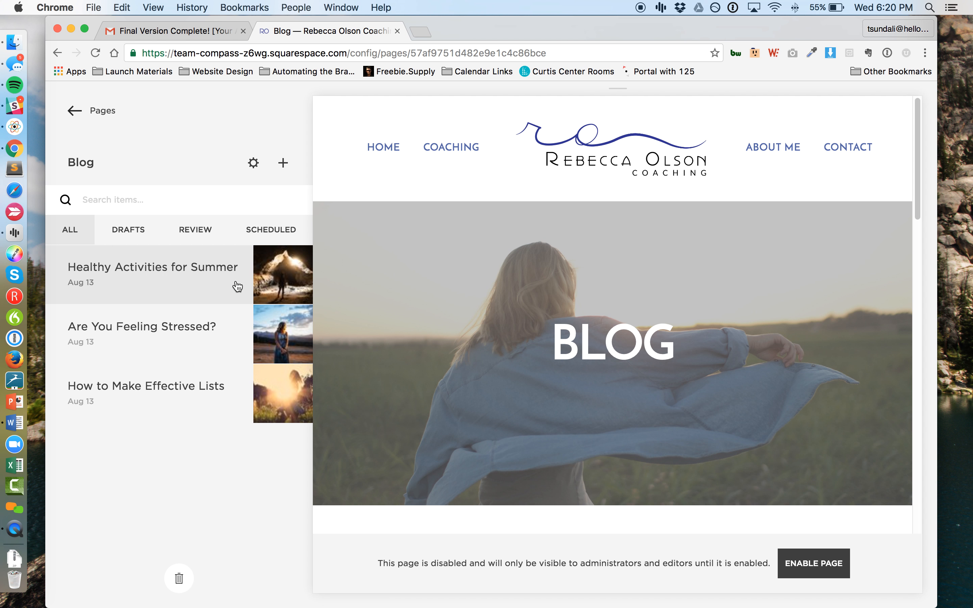
click(283, 164)
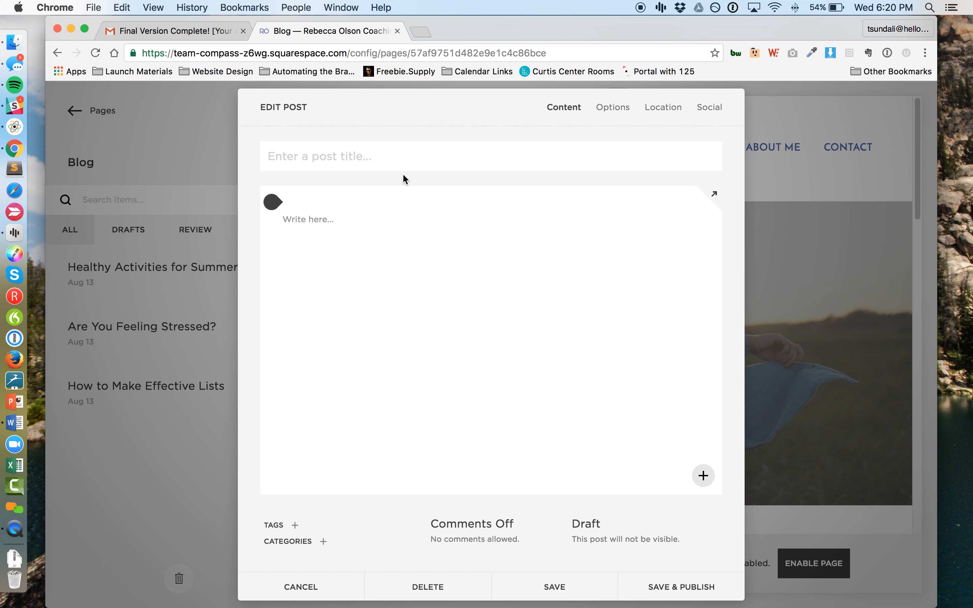
text(Test Post)
click(362, 224)
text(Bl)
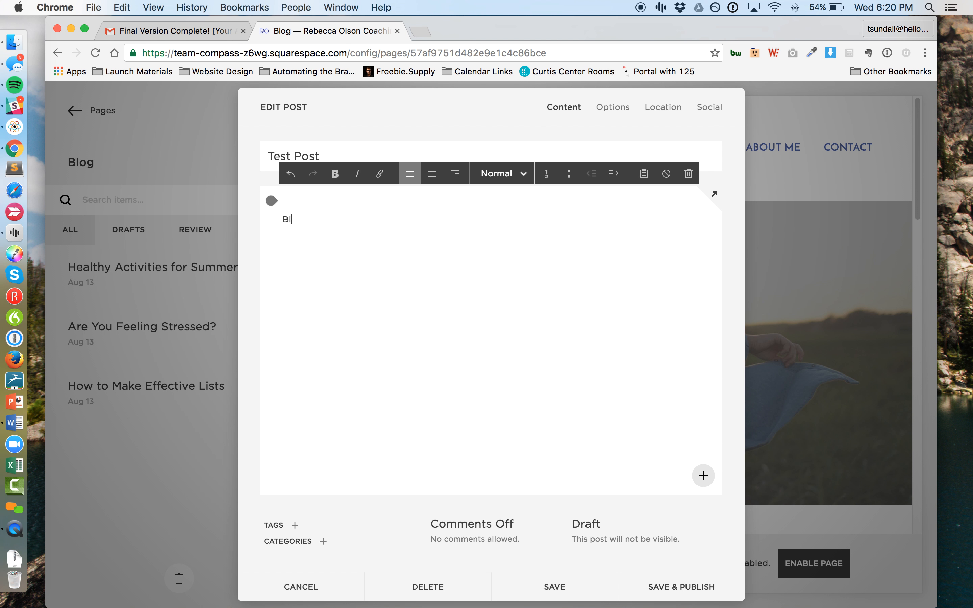
text(a bla bla)
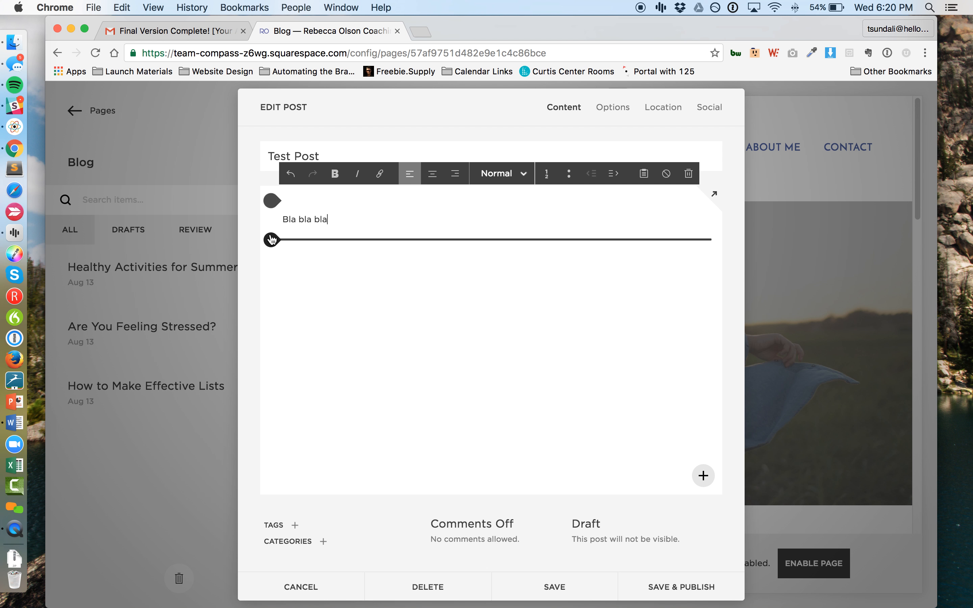
Step: Insert a Line content block below the post's body text
click(272, 241)
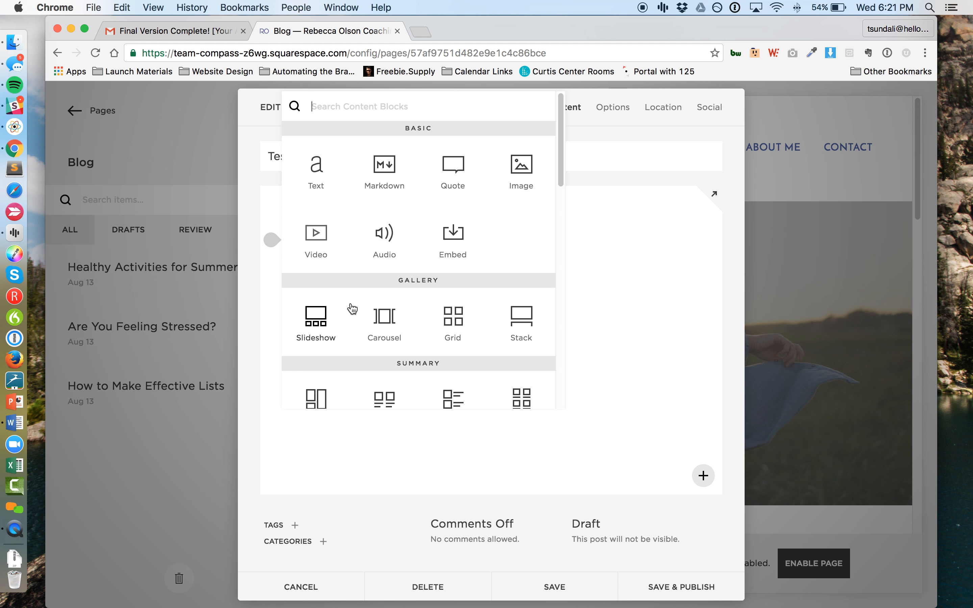
scroll(381, 314, down, 3)
scroll(381, 314, down, 5)
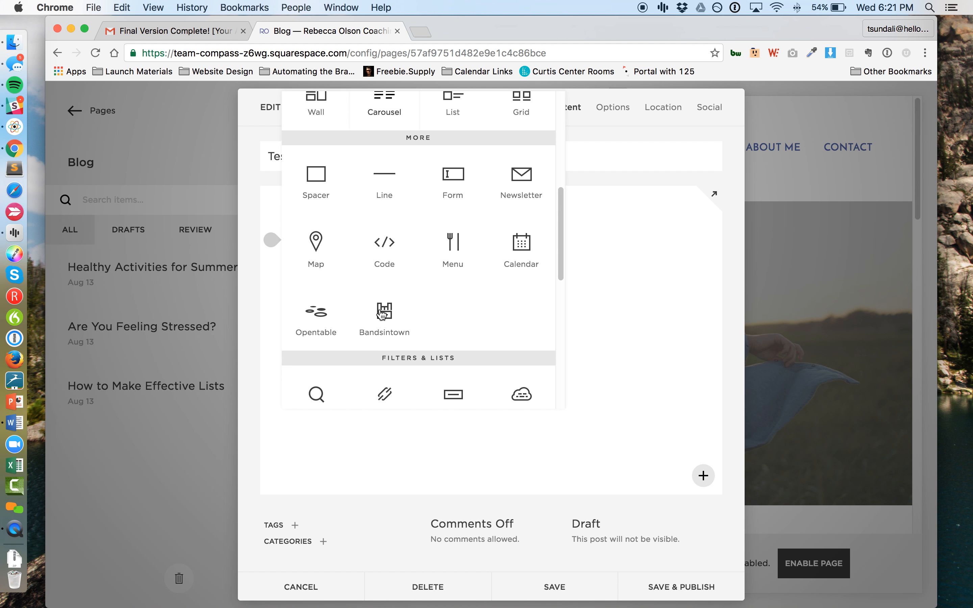
scroll(380, 313, up, 2)
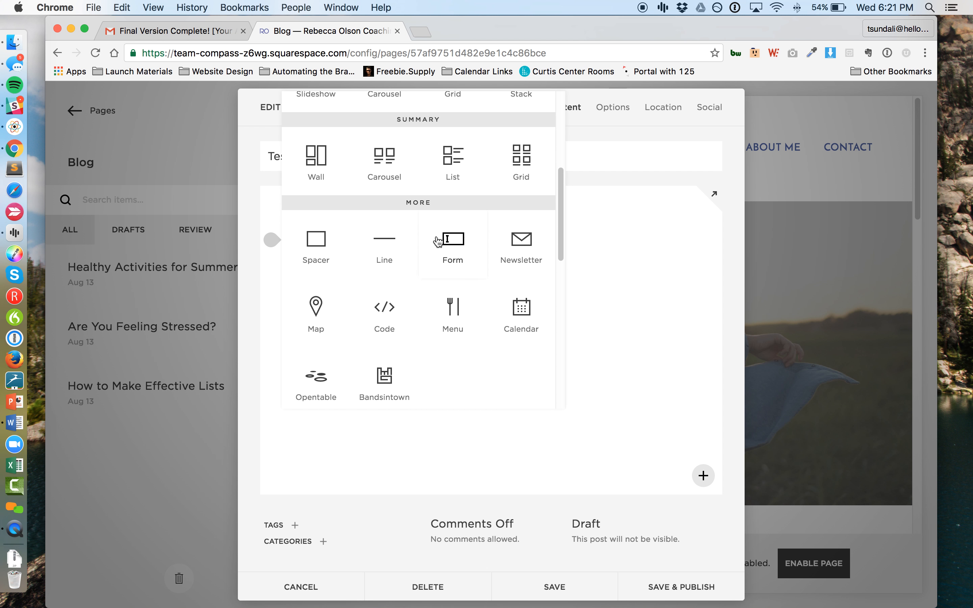
click(380, 244)
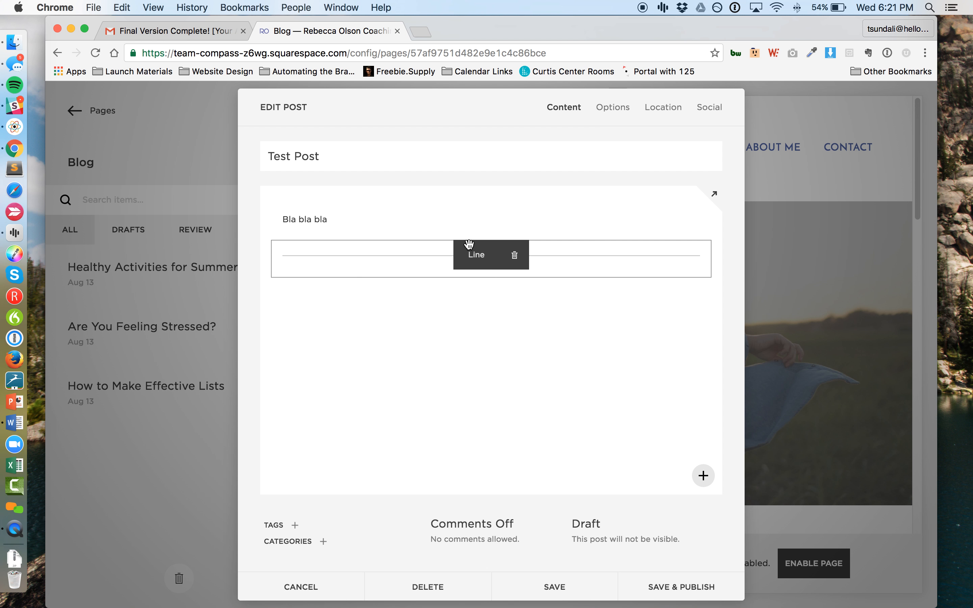
Step: Add an Image block below the line without choosing a picture, and save the post as a draft
click(272, 278)
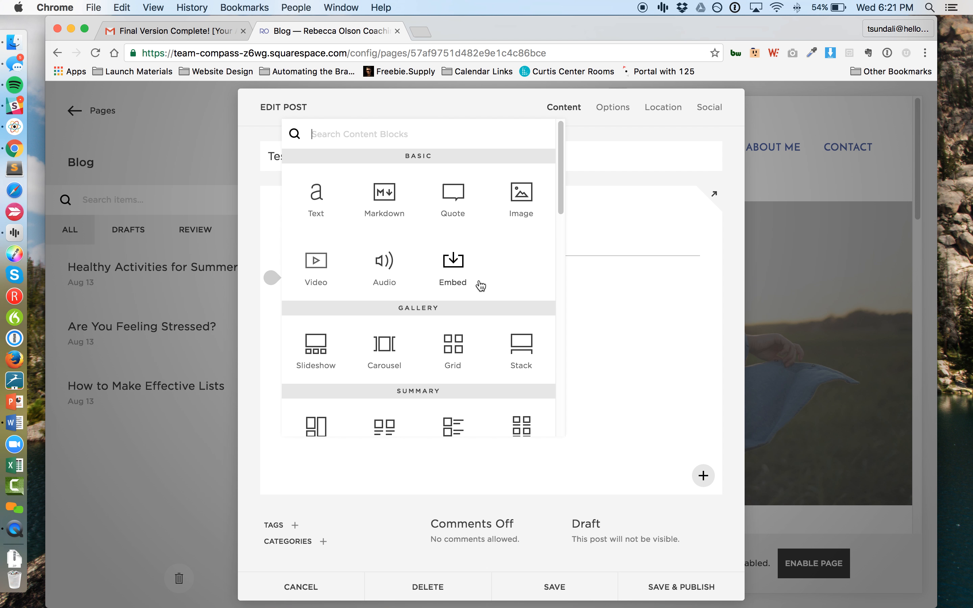
click(526, 198)
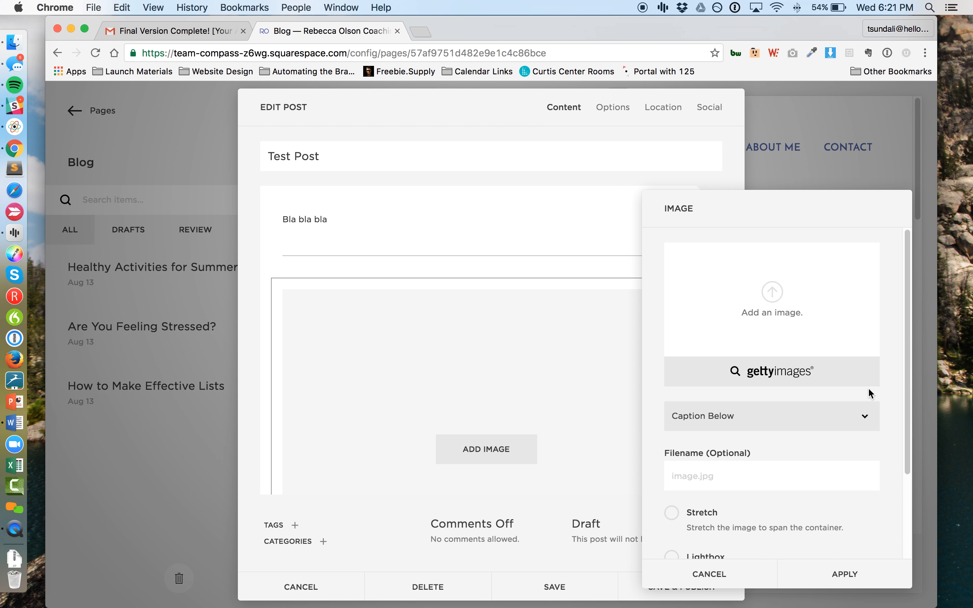
click(726, 582)
scroll(479, 344, down, 4)
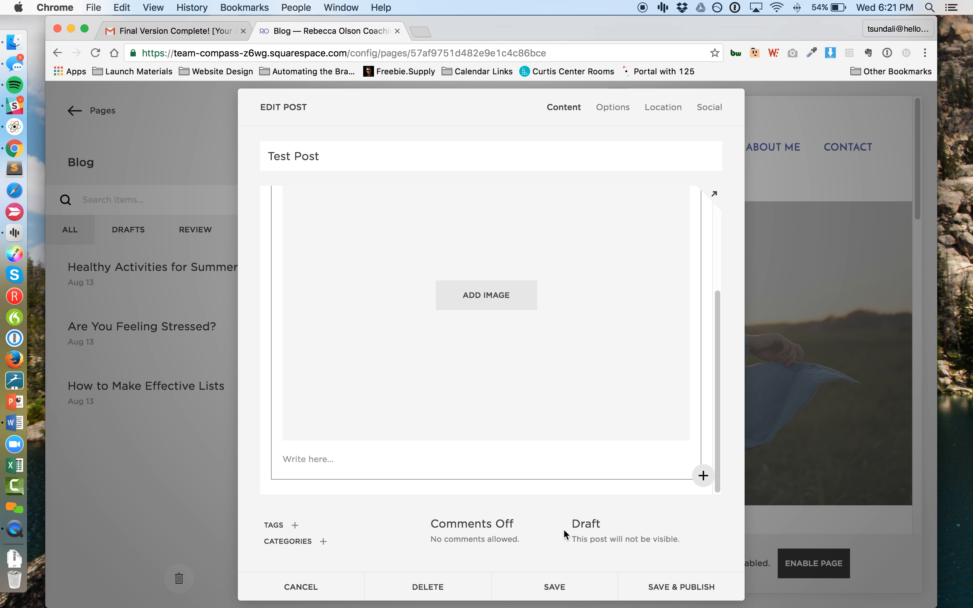
scroll(574, 449, up, 3)
scroll(440, 295, up, 2)
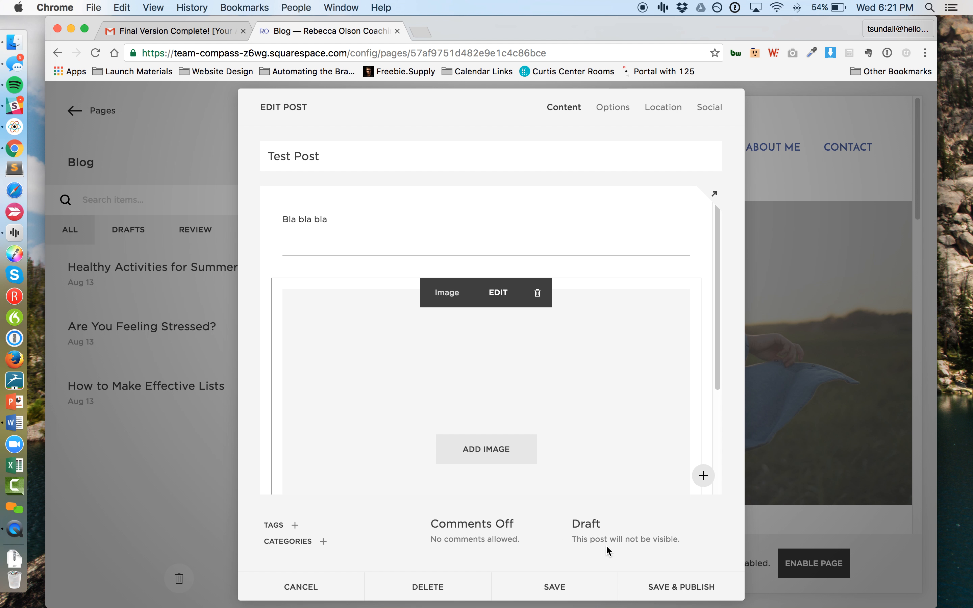
click(582, 588)
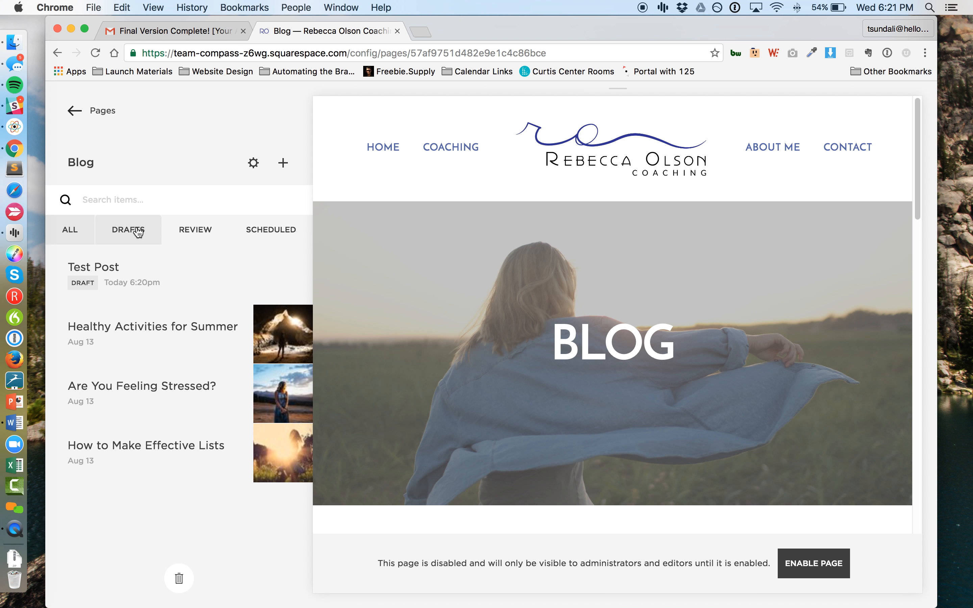
Step: Check the blog's draft, review and scheduled post lists, and open the Test Post draft for editing
click(138, 232)
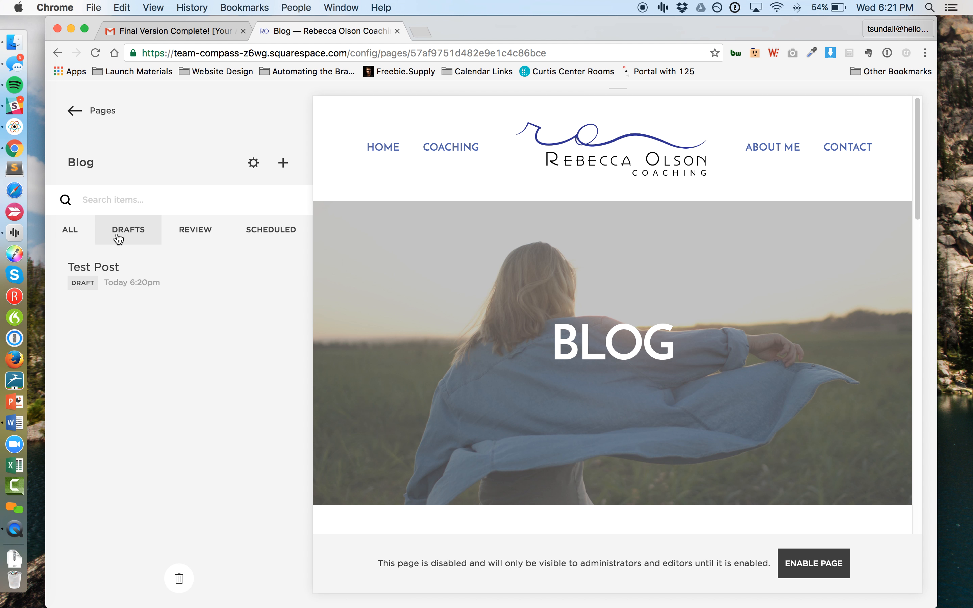
click(213, 237)
click(277, 234)
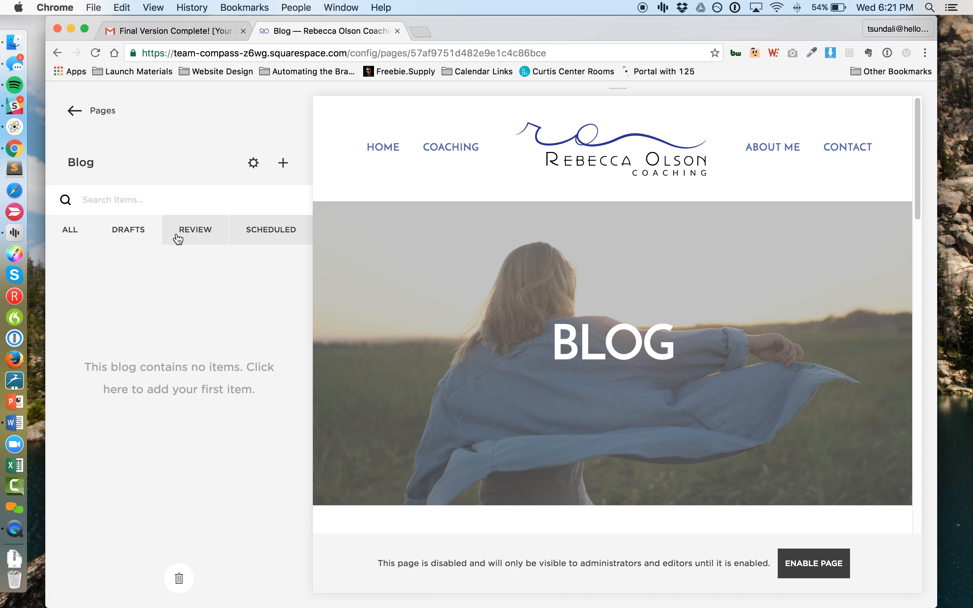
click(142, 237)
mouse_move(121, 269)
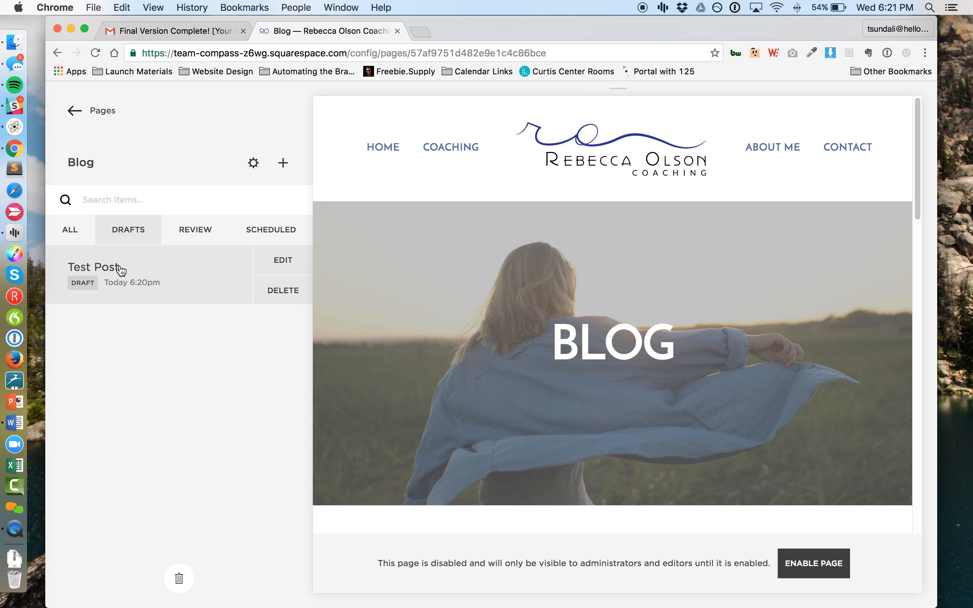
click(280, 262)
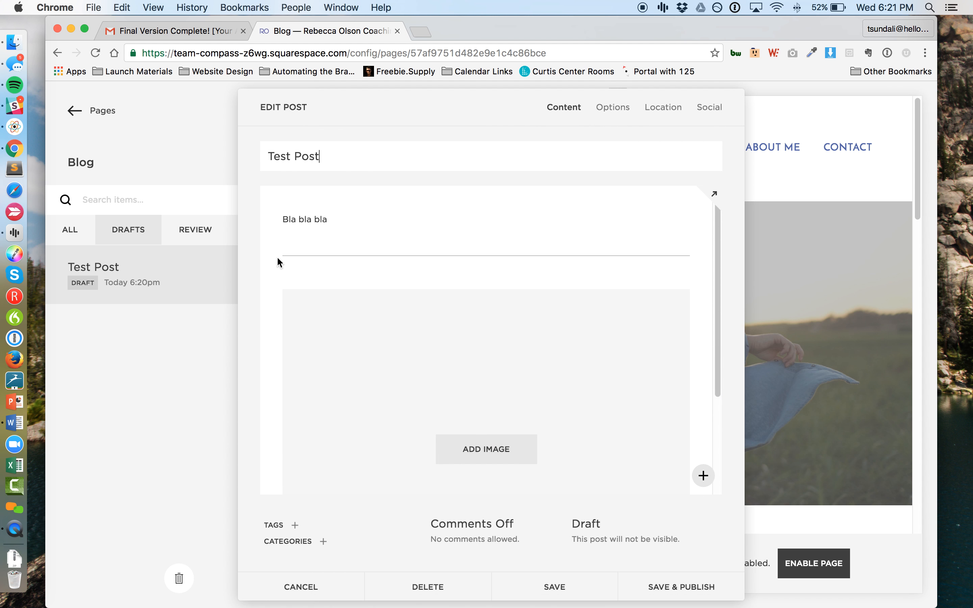
Step: Examine the post's options, including thumbnail image, post URL, author, source URL, excerpt and featured setting
mouse_move(476, 256)
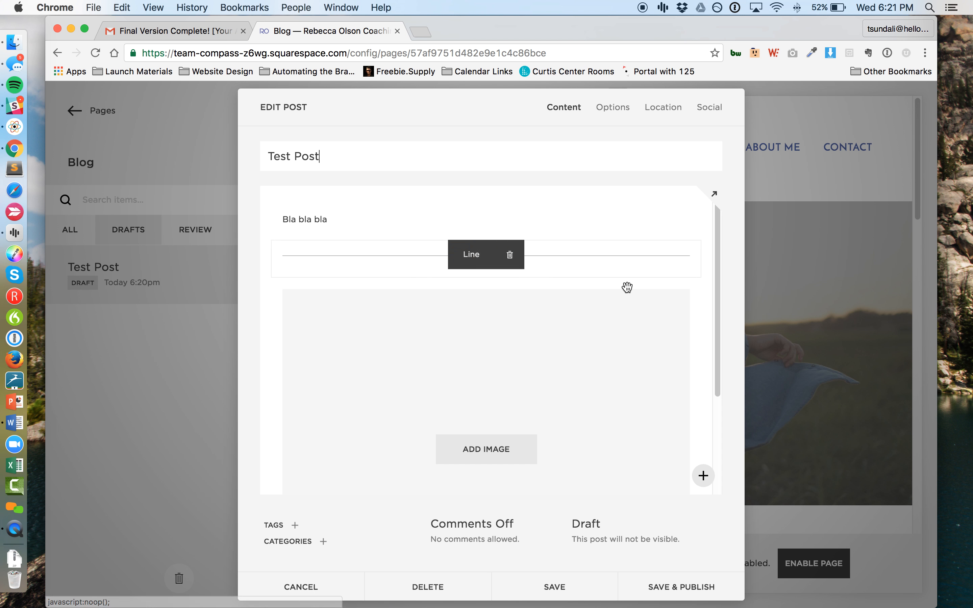
click(620, 111)
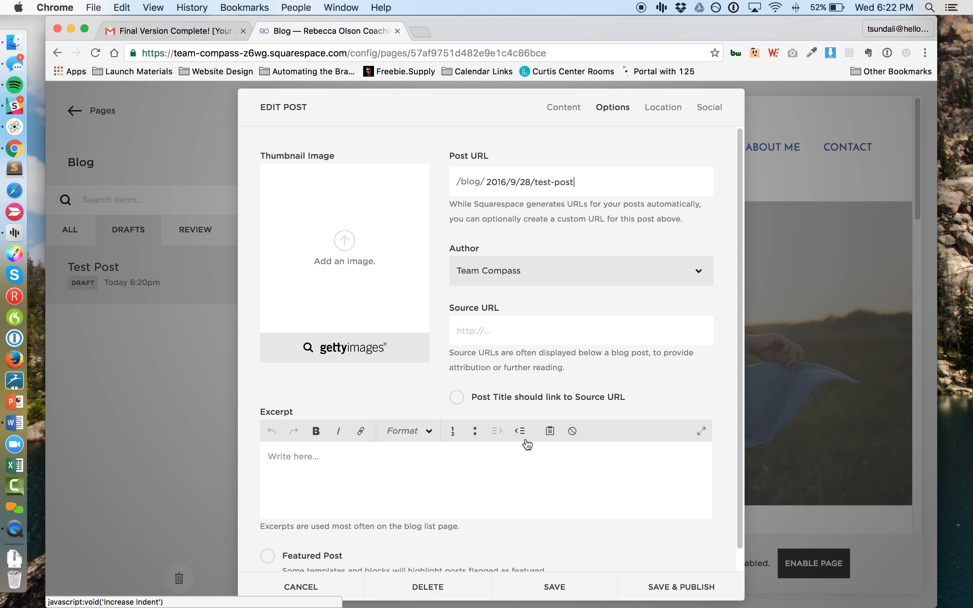
scroll(528, 445, down, 1)
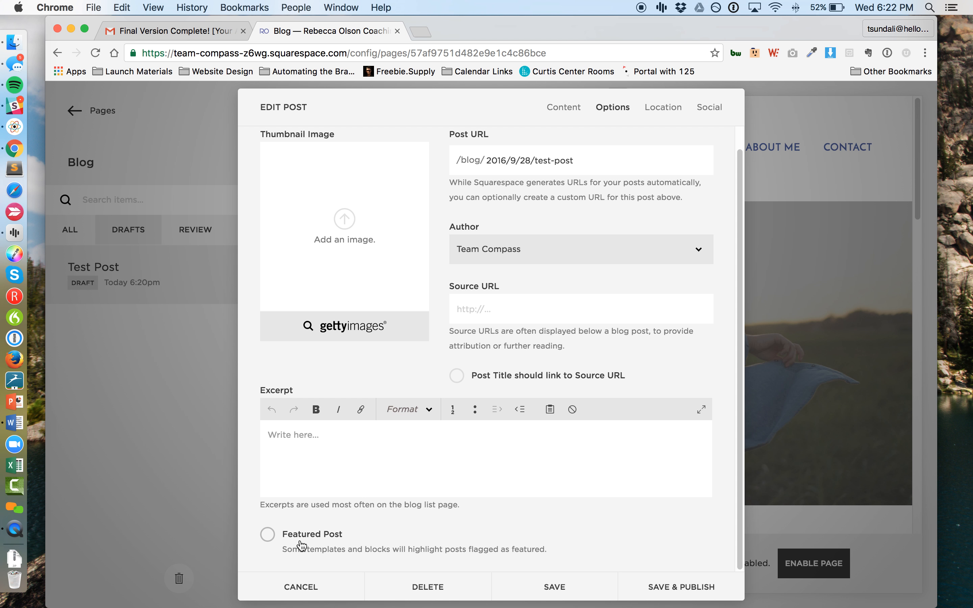
click(323, 438)
scroll(341, 358, up, 2)
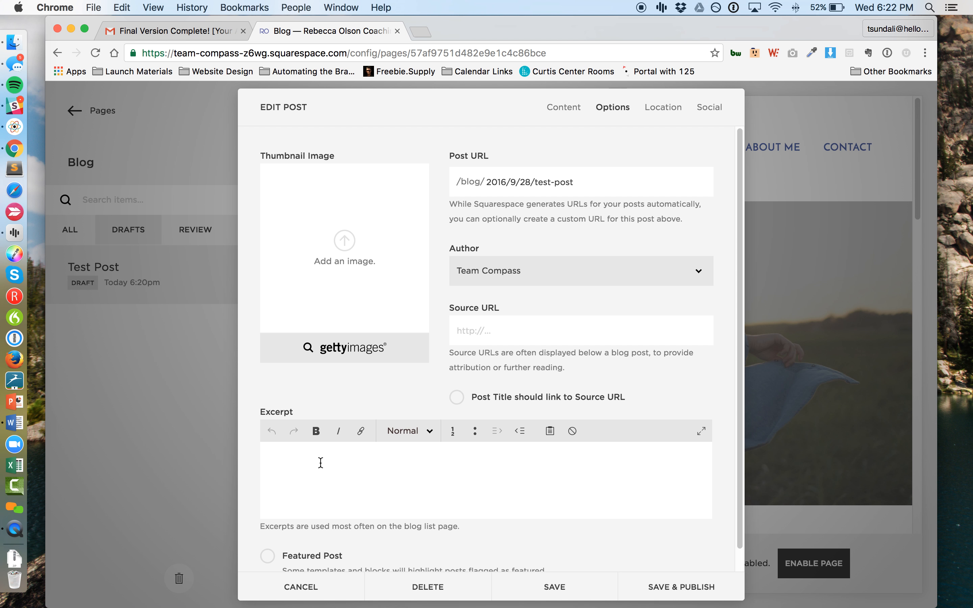
Step: Return to the post's content and browse the block types available for insertion below the line
click(559, 109)
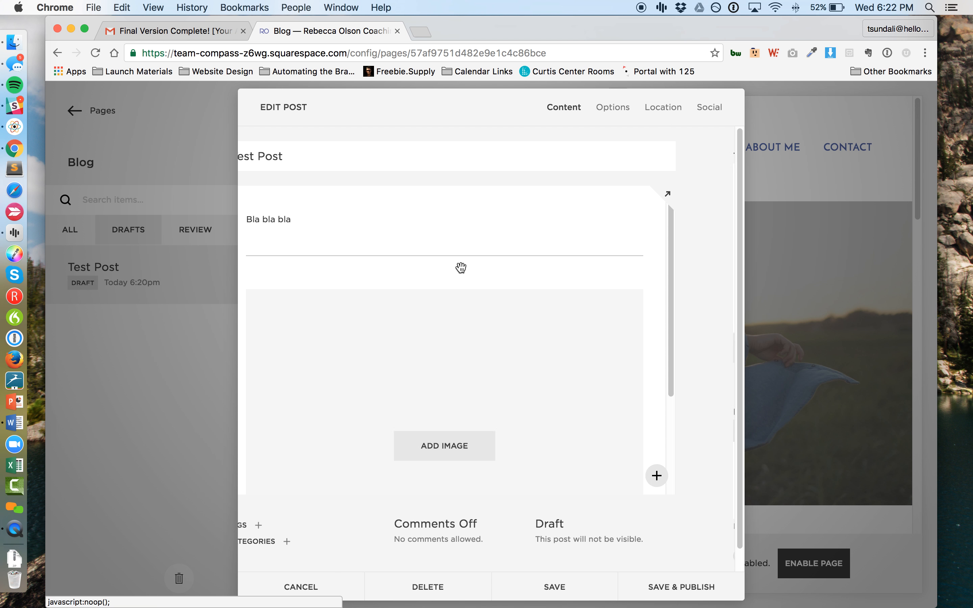
click(272, 277)
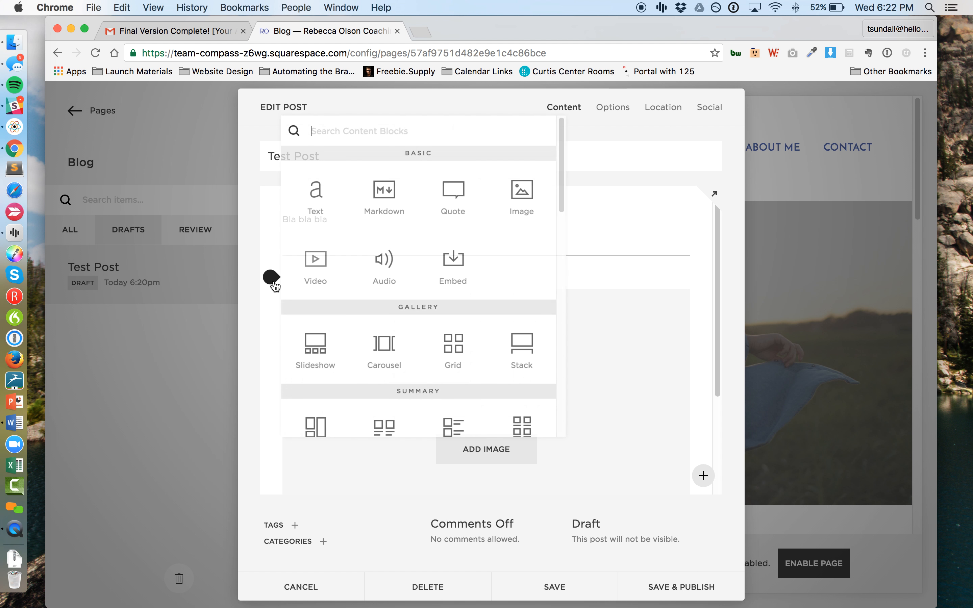
scroll(411, 298, down, 4)
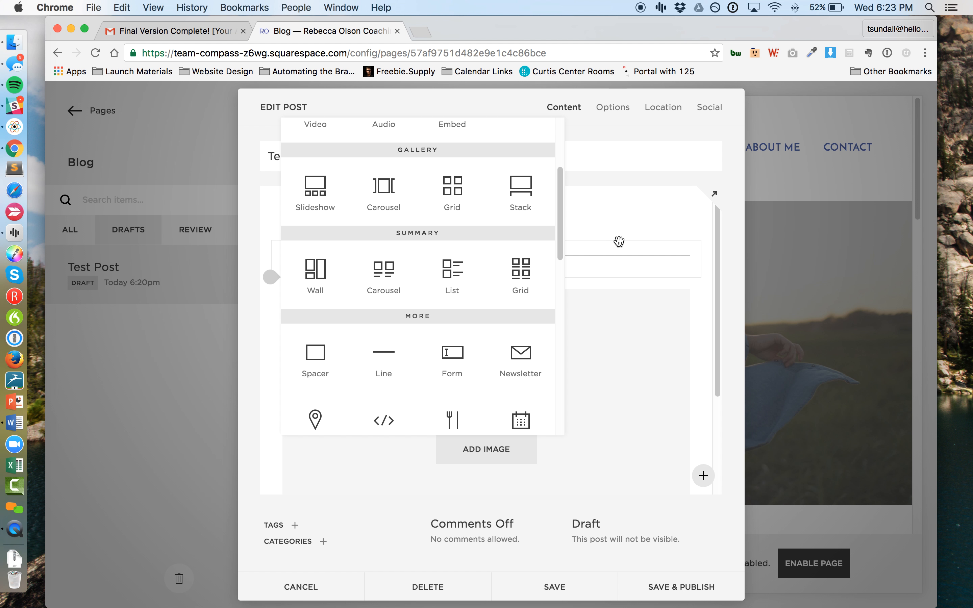
click(623, 217)
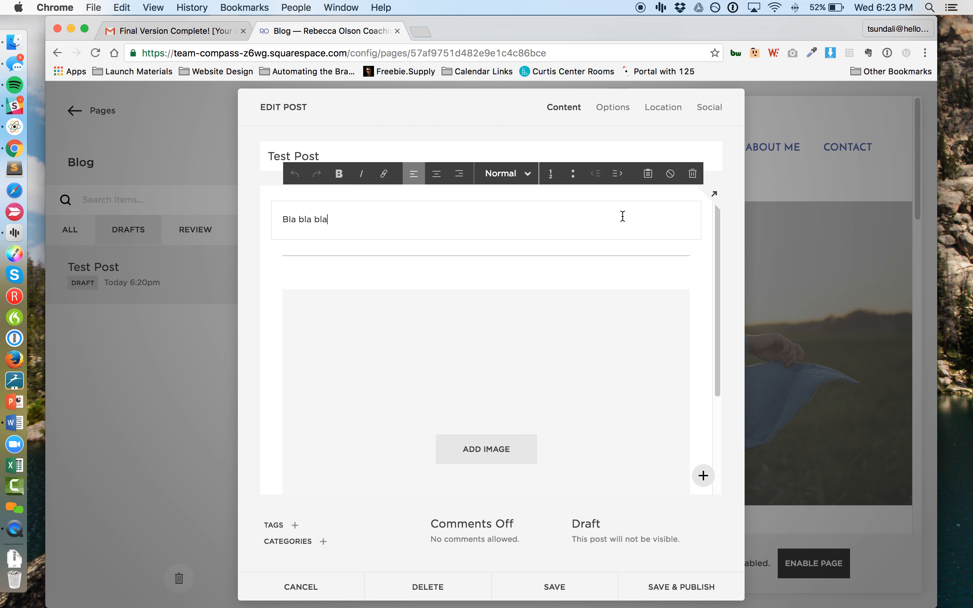
Step: Review the post's options, location fields and social sharing settings
click(605, 113)
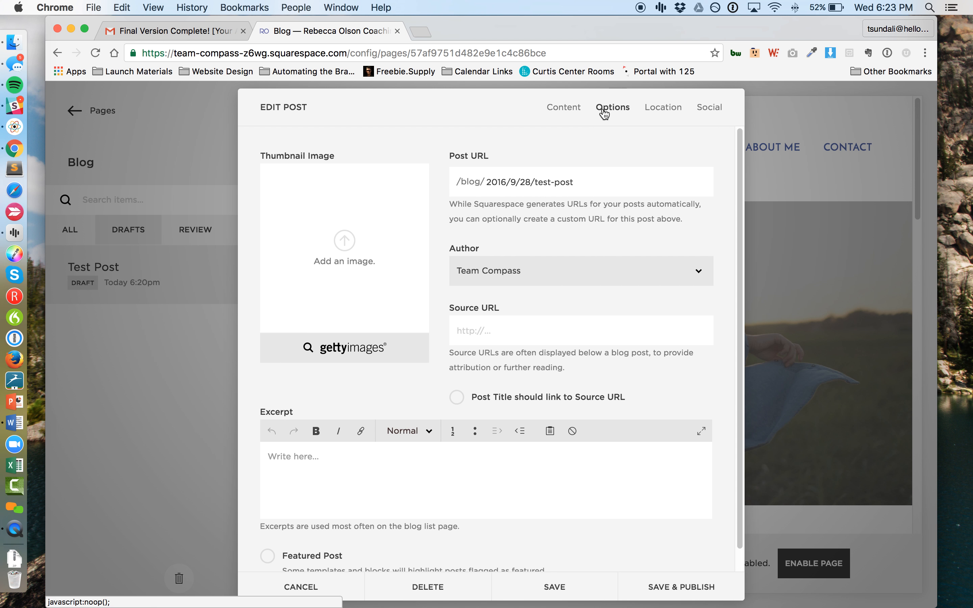
click(663, 108)
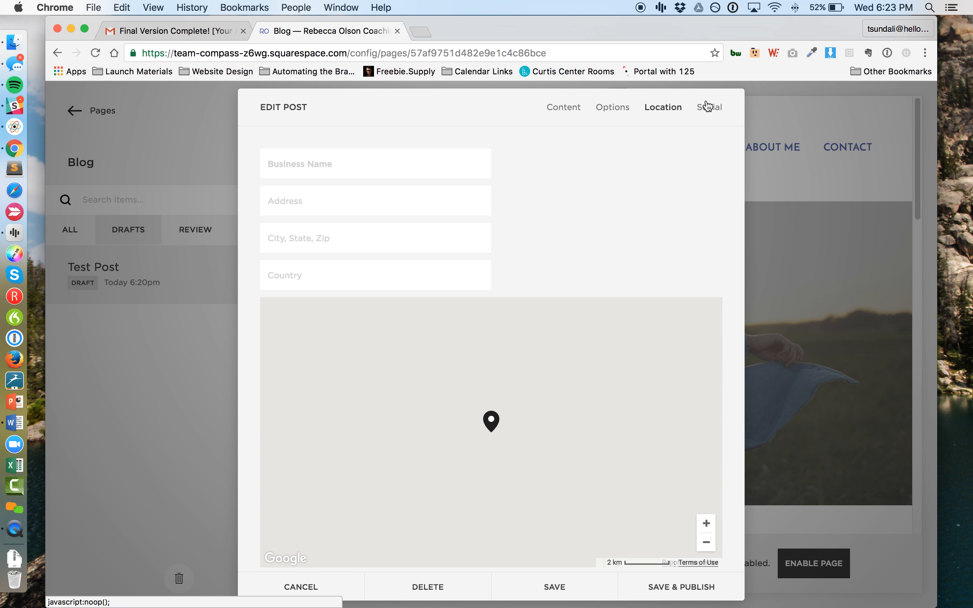
click(707, 106)
click(660, 112)
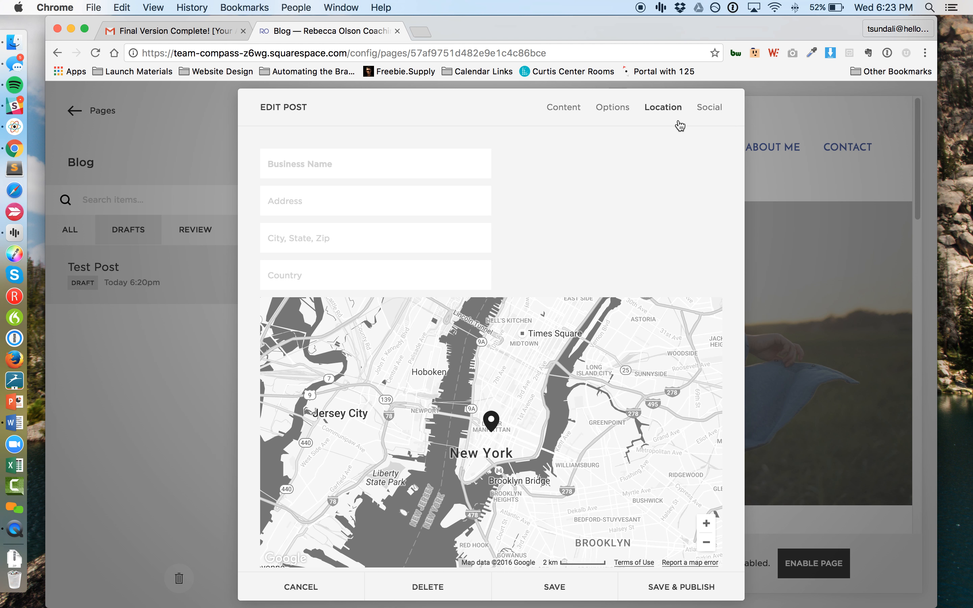
click(708, 107)
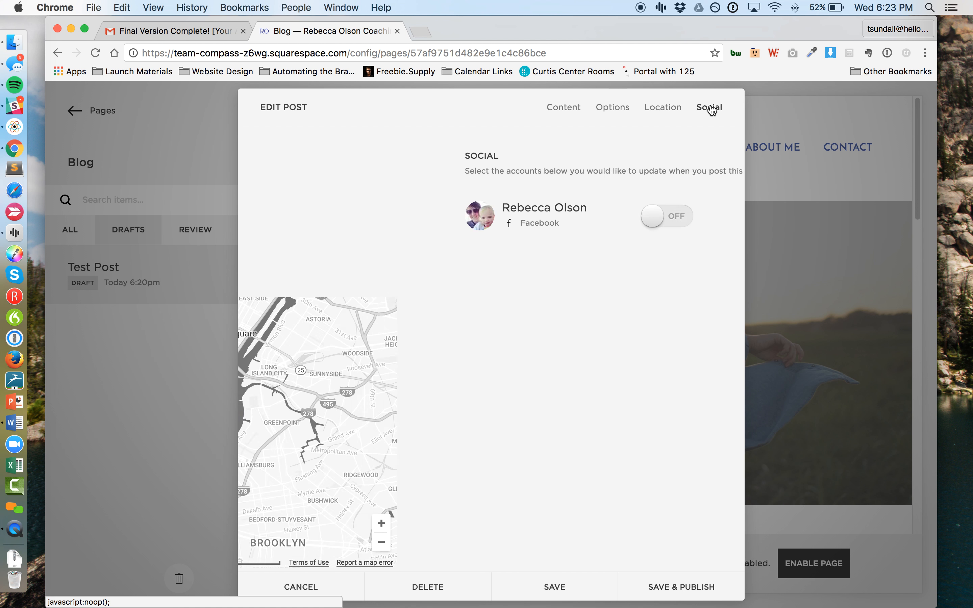
Step: Return to the post's content, check the comment choices and change the post's status to Scheduled
click(567, 109)
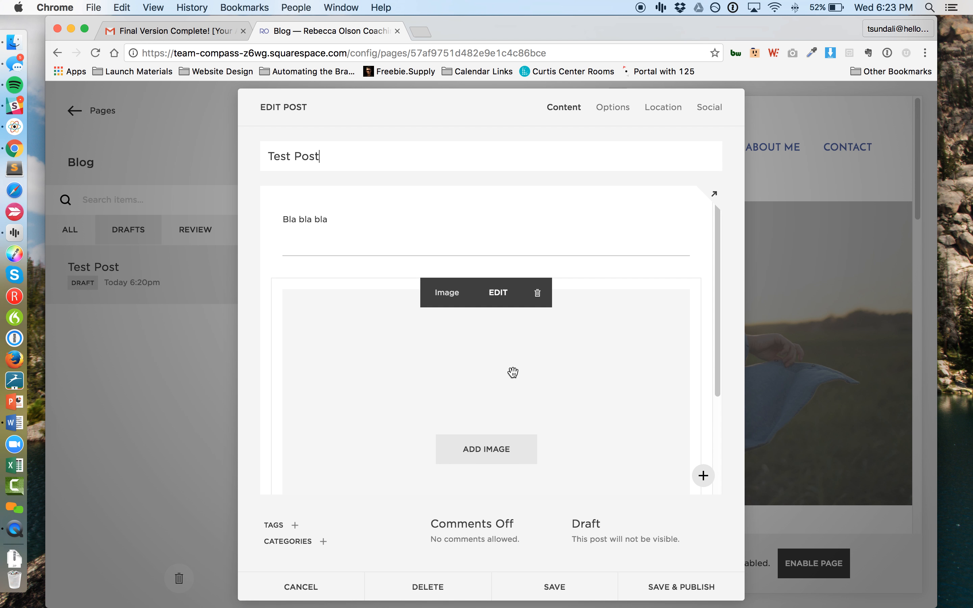
scroll(561, 341, down, 3)
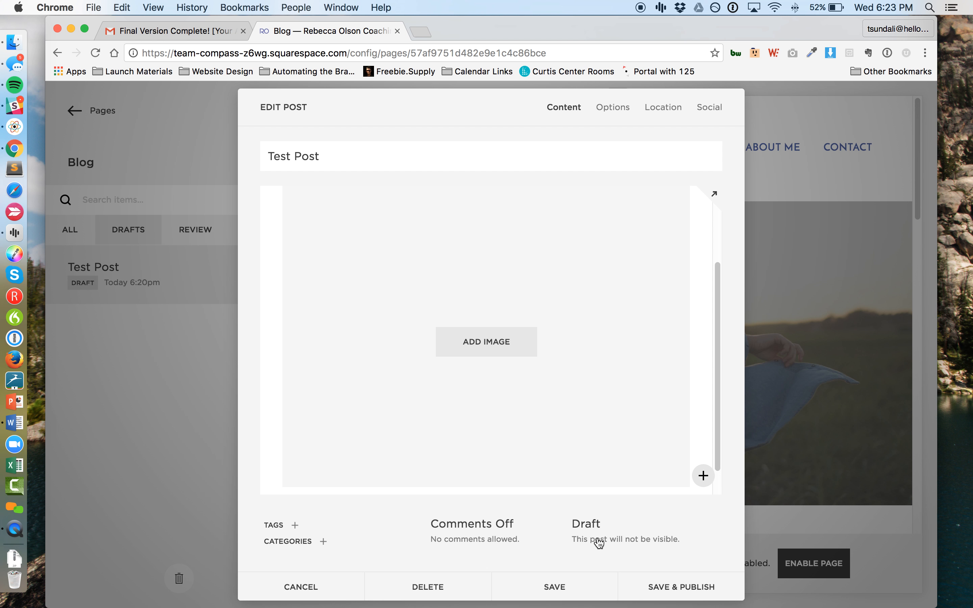
click(599, 541)
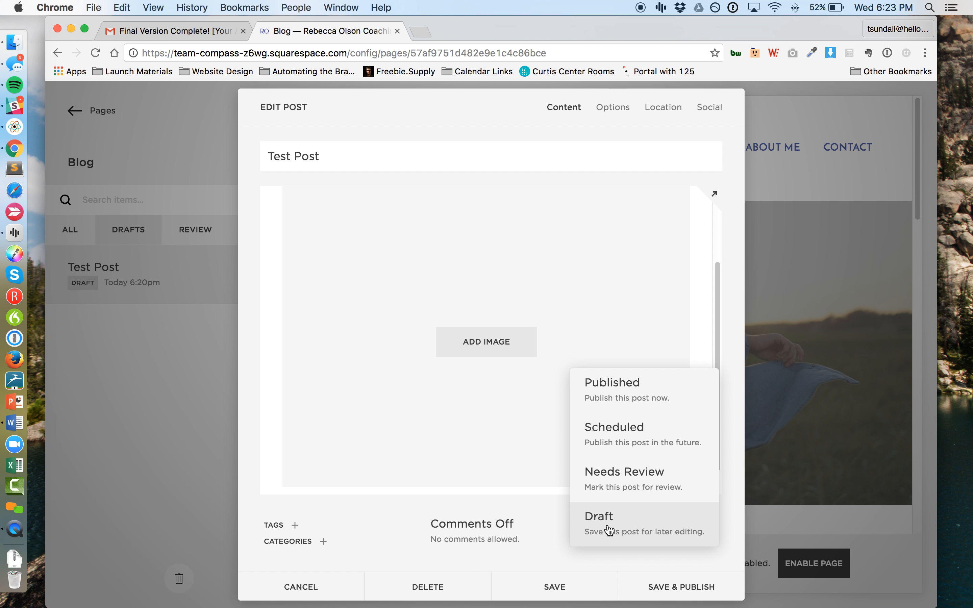
click(550, 550)
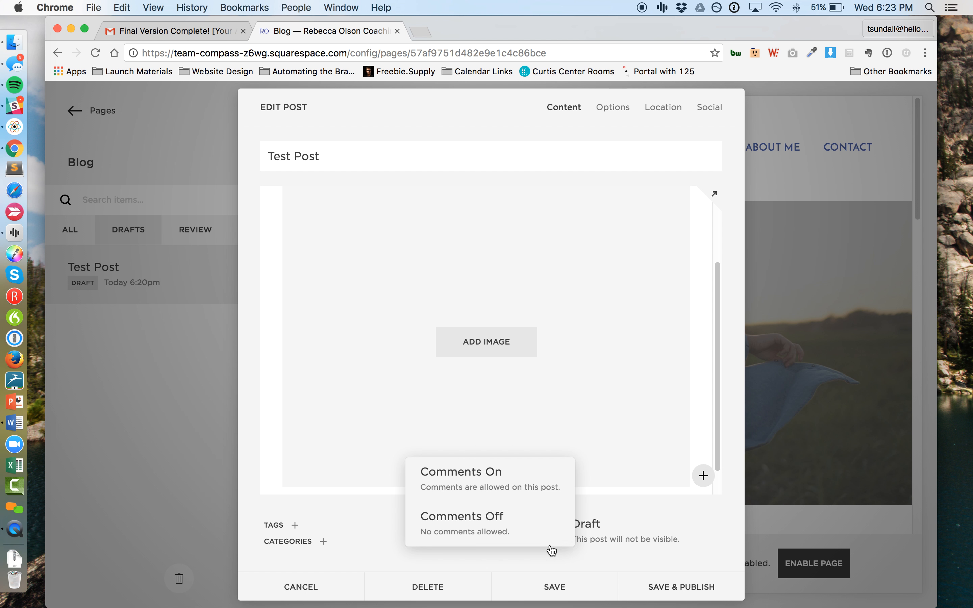
click(600, 535)
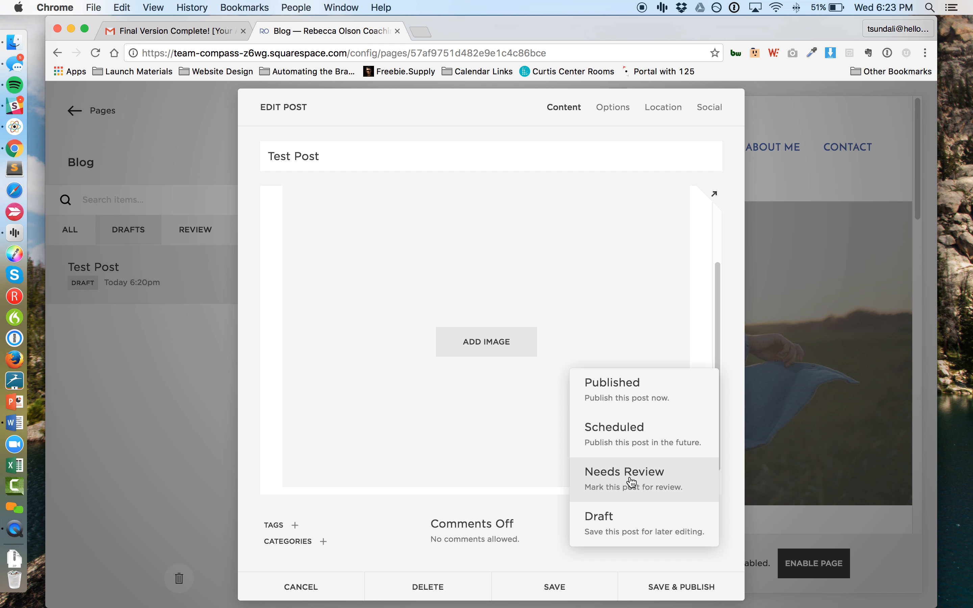
click(630, 445)
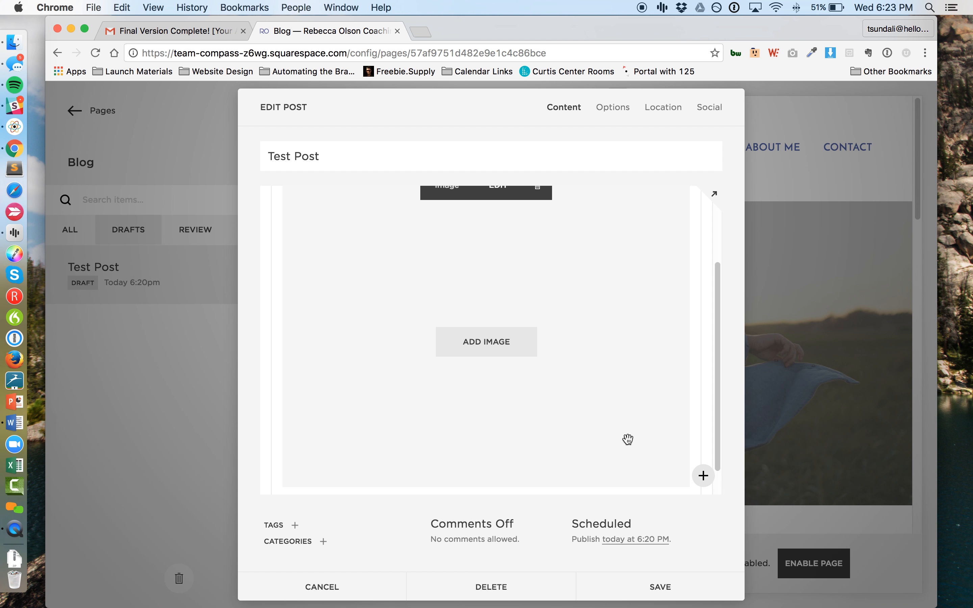
Step: Set the scheduled publish date of Test Post to October 5, 2016 and save the post
click(617, 541)
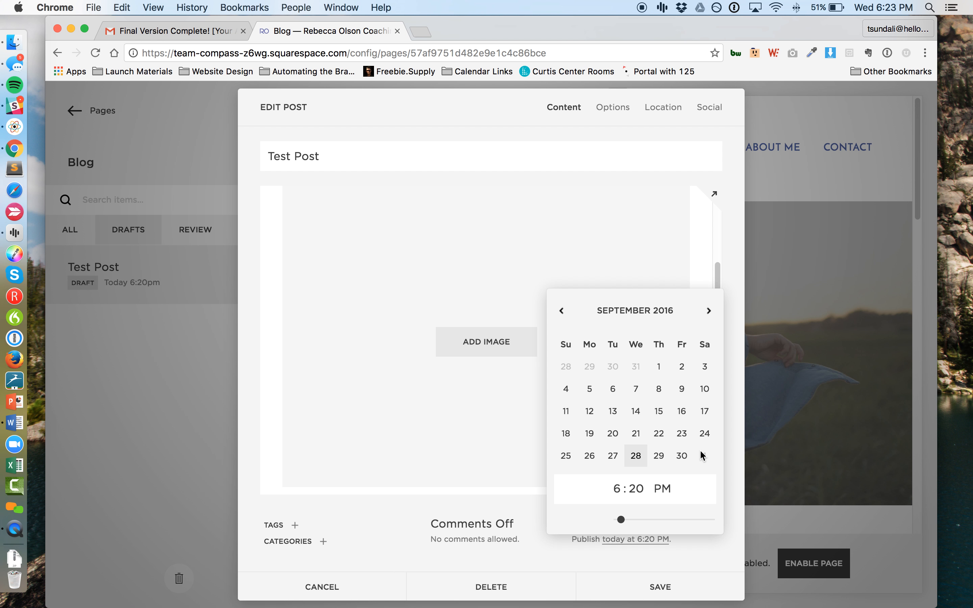
click(709, 311)
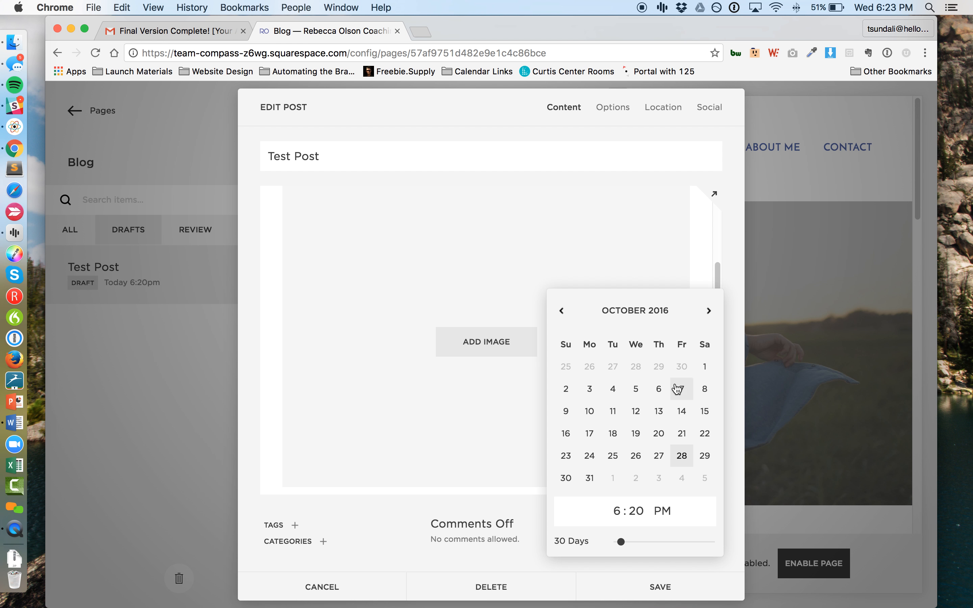
click(639, 390)
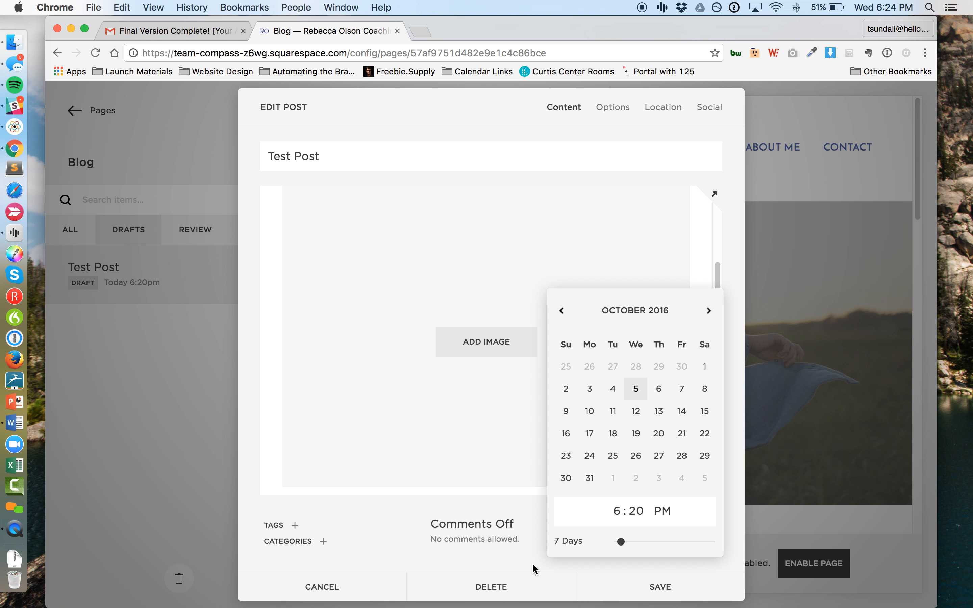
click(601, 568)
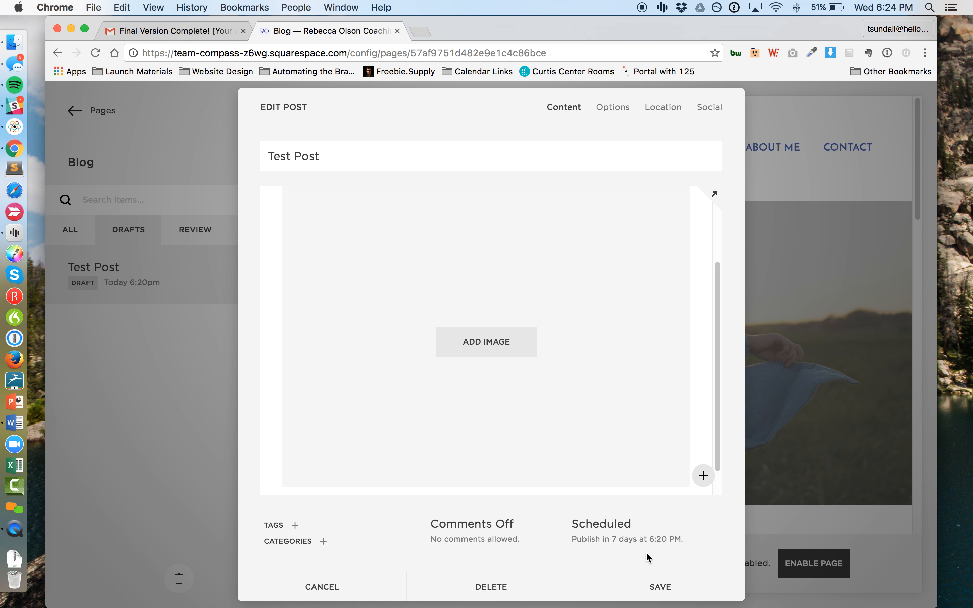
click(664, 587)
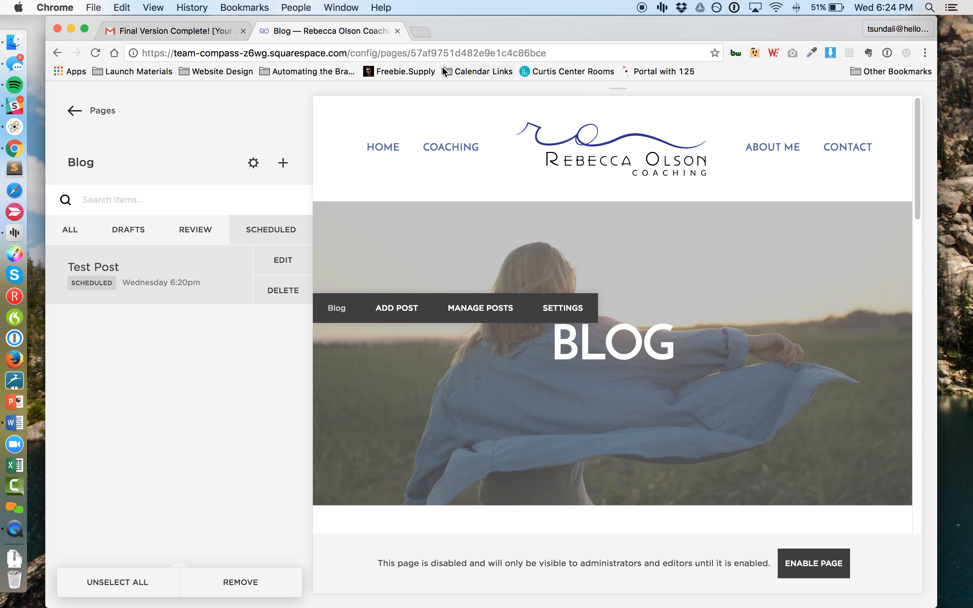
Step: Delete the scheduled Test Post from the blog and confirm the deletion
click(284, 290)
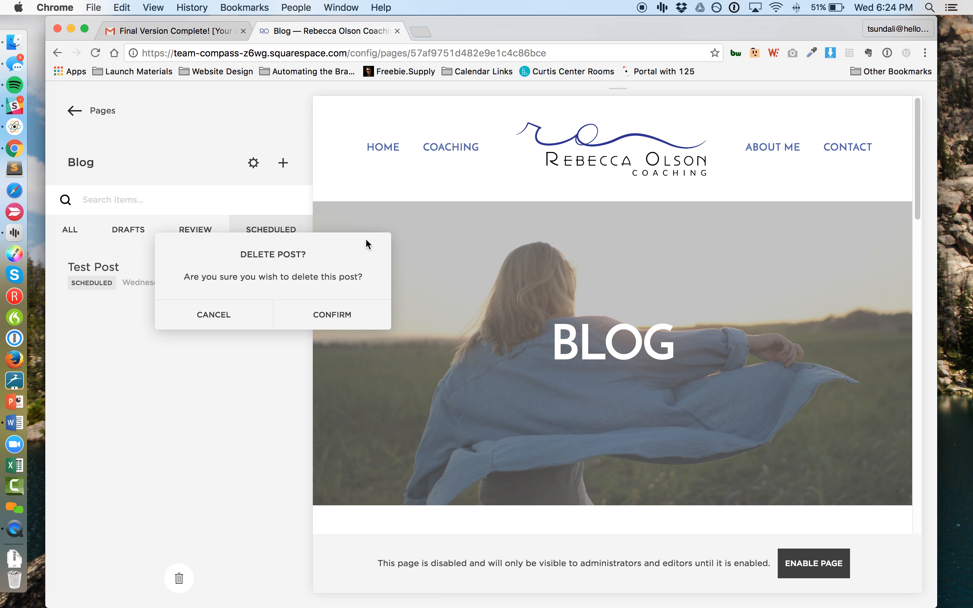
click(330, 316)
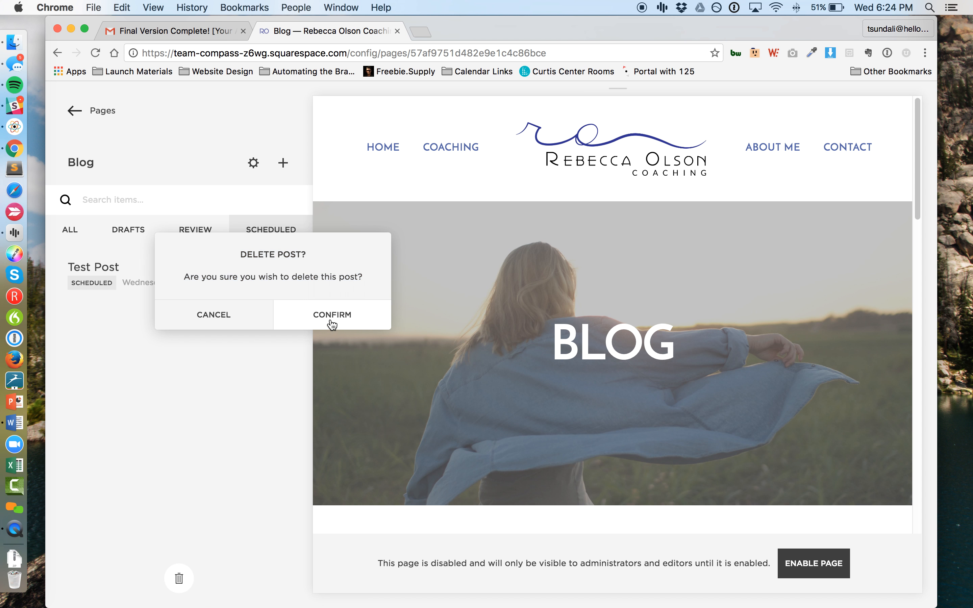